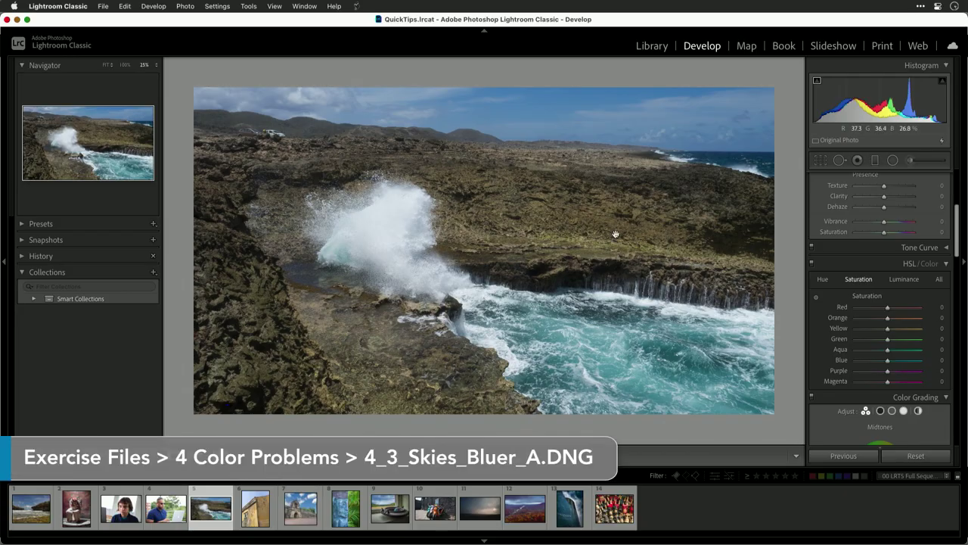
Step: Raise the seascape's overall Vibrance to +13 in the Basic panel
{"action": "mouse_move", "coordinate": [883, 224]}
{"action": "left_mouse_down"}
{"action": "mouse_move", "coordinate": [900, 224]}
{"action": "mouse_move", "coordinate": [861, 233]}
{"action": "mouse_move", "coordinate": [887, 234]}
{"action": "left_mouse_up"}
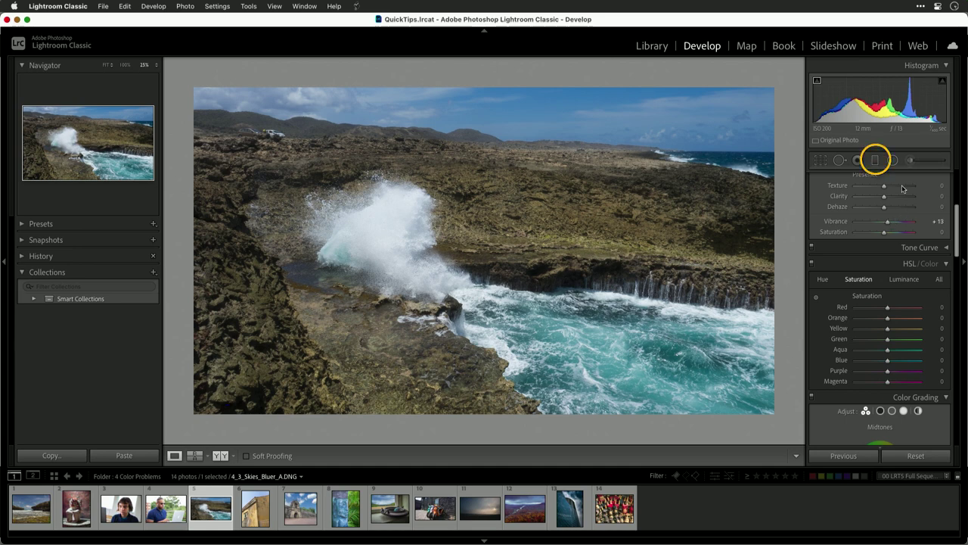
Step: Add a top-down sky gradient with Exposure and Highlights reset, Dehaze 33, Clarity 32, Saturation 23
{"action": "left_click", "coordinate": [876, 160]}
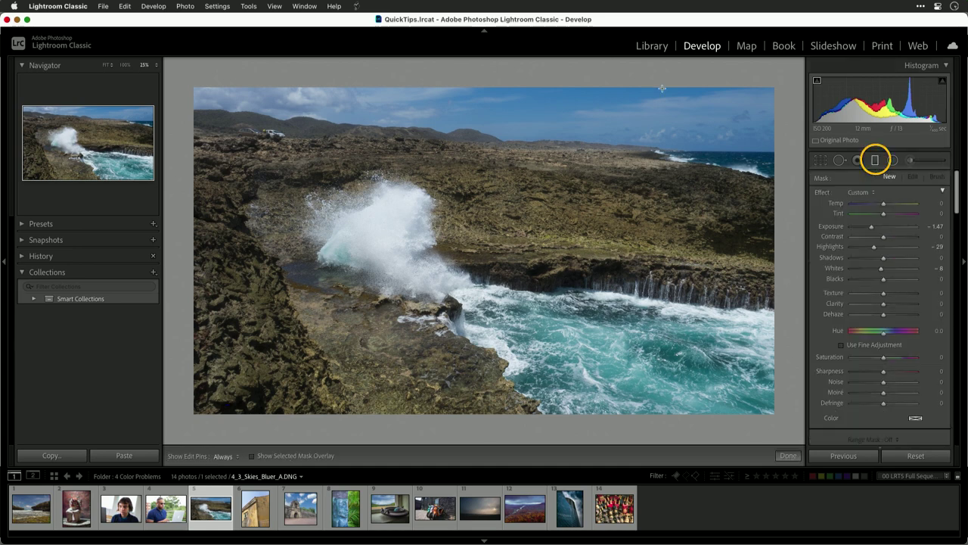
{"action": "left_click_drag", "start_coordinate": [557, 85], "coordinate": [555, 172]}
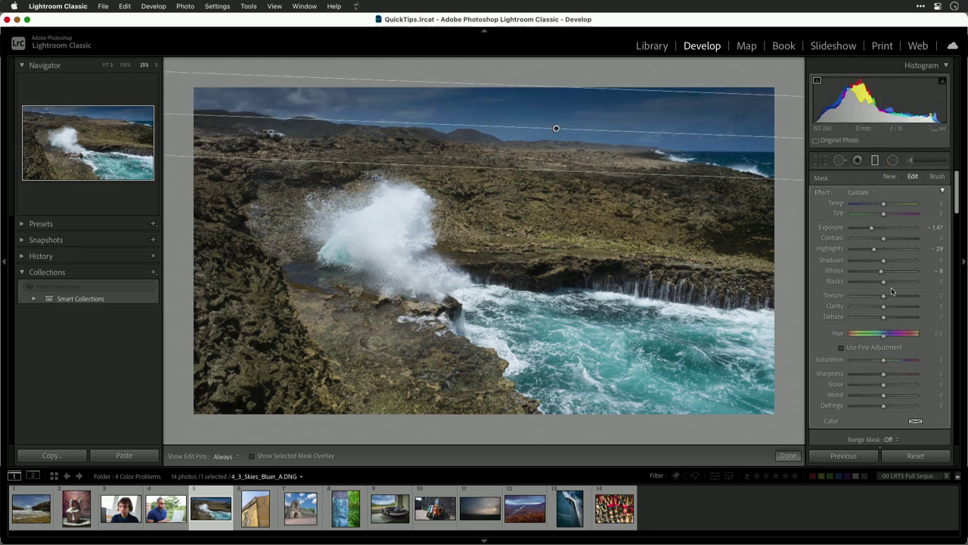
{"action": "double_click", "coordinate": [871, 227]}
{"action": "double_click", "coordinate": [877, 251]}
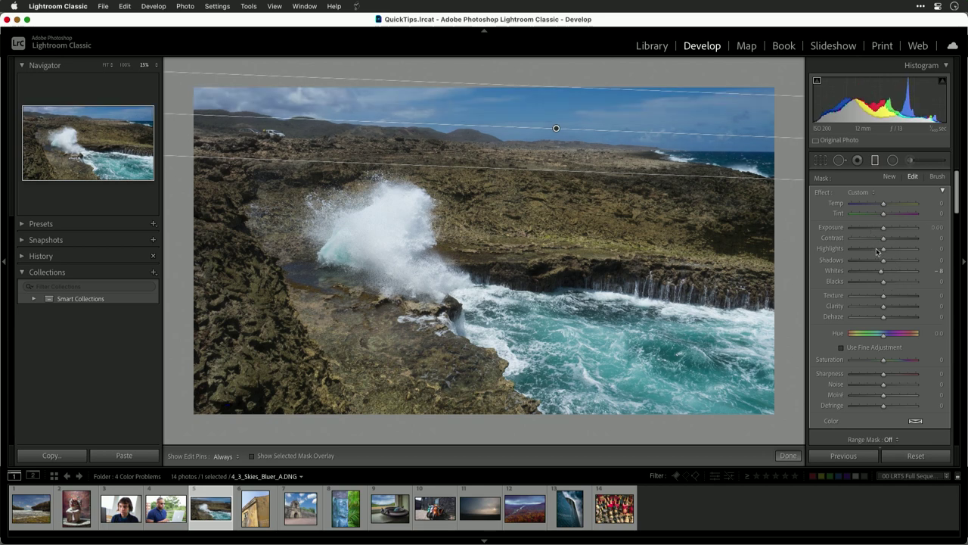
{"action": "left_click_drag", "start_coordinate": [904, 319], "coordinate": [893, 317]}
{"action": "left_click", "coordinate": [893, 306]}
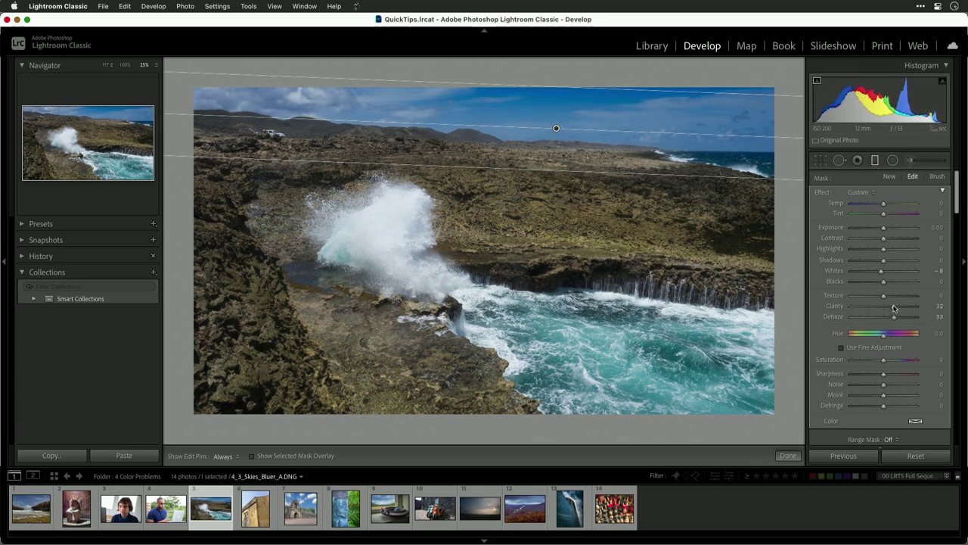
{"action": "left_click", "coordinate": [895, 360]}
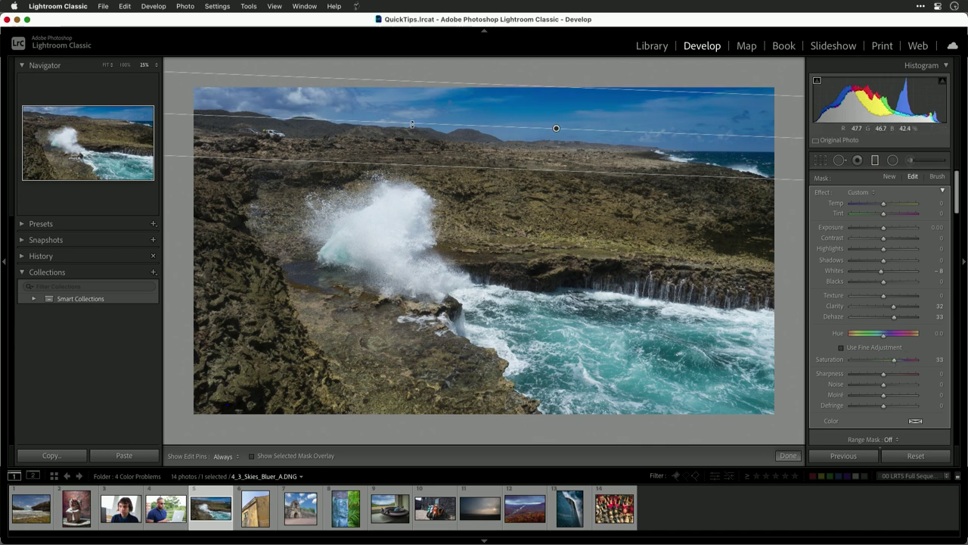
{"action": "mouse_move", "coordinate": [556, 128]}
{"action": "left_mouse_down"}
{"action": "mouse_move", "coordinate": [561, 83]}
{"action": "mouse_move", "coordinate": [552, 129]}
{"action": "mouse_move", "coordinate": [558, 89]}
{"action": "mouse_move", "coordinate": [556, 112]}
{"action": "left_mouse_up"}
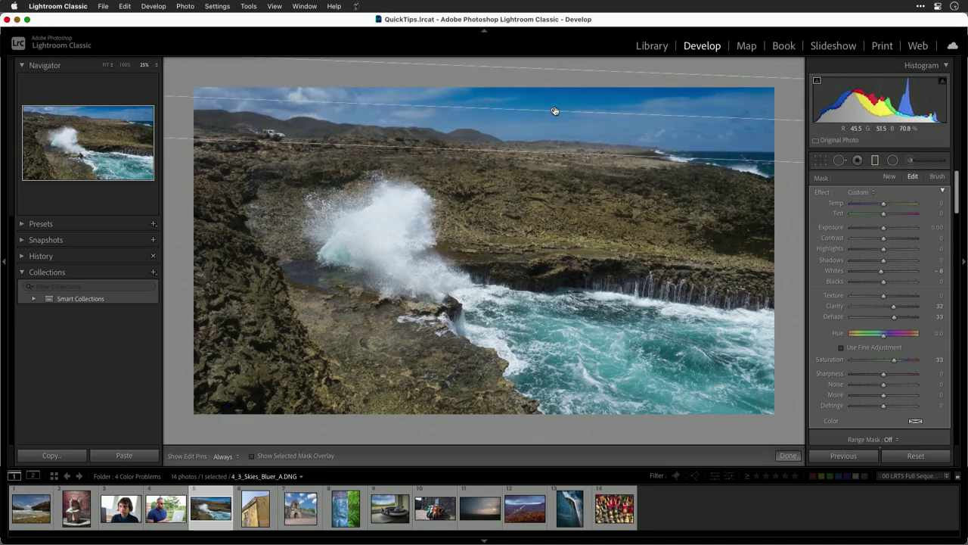
Step: Close the sky mask and raise HSL saturation to Aqua +44 and Blue +9
{"action": "left_click", "coordinate": [875, 160]}
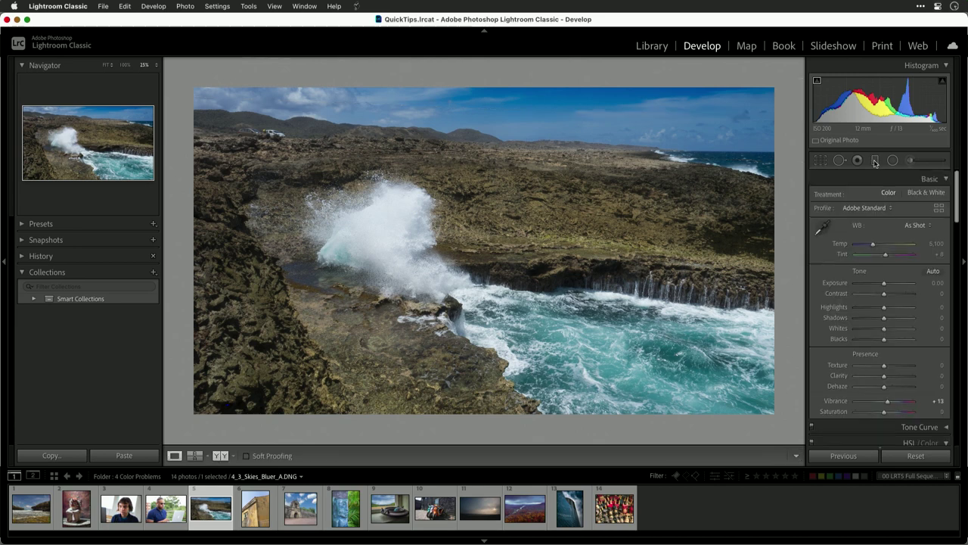
{"action": "scroll", "coordinate": [908, 285], "scroll_direction": "down", "scroll_amount": 10}
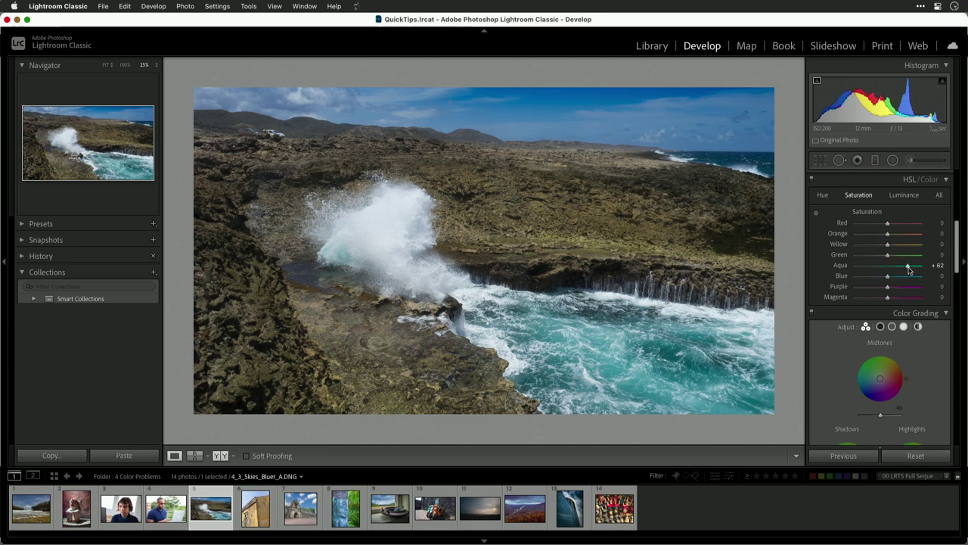
{"action": "left_click_drag", "start_coordinate": [908, 270], "coordinate": [891, 279]}
Step: Tint the highlights with the Color Grading wheel, then view the wave photo Before/After
{"action": "scroll", "coordinate": [932, 355], "scroll_direction": "down", "scroll_amount": 5}
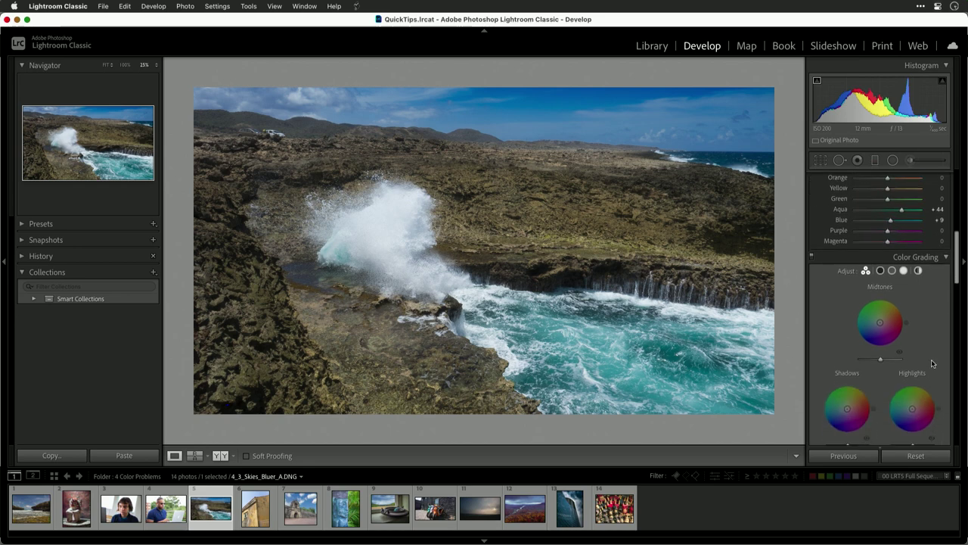
{"action": "scroll", "coordinate": [932, 363], "scroll_direction": "down", "scroll_amount": 1}
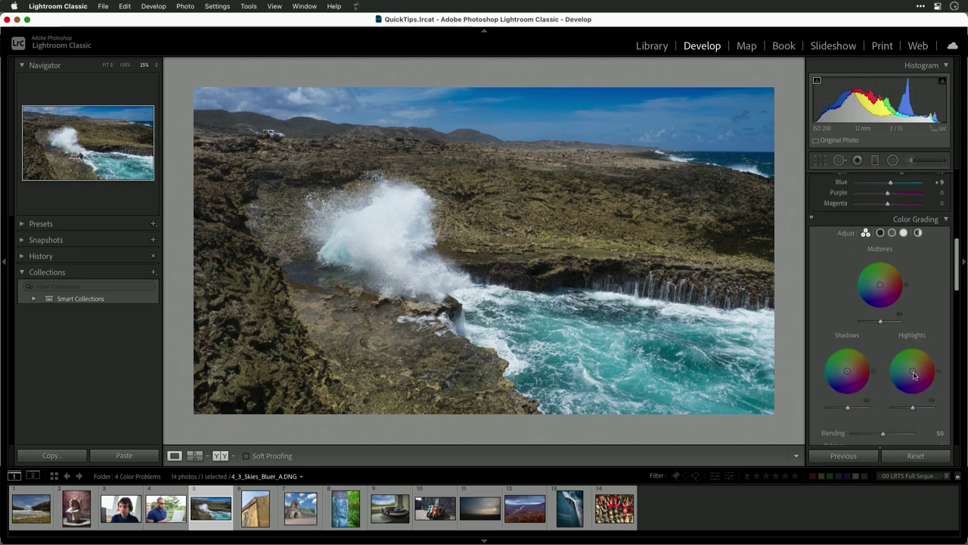
{"action": "mouse_move", "coordinate": [914, 374]}
{"action": "left_mouse_down"}
{"action": "mouse_move", "coordinate": [906, 363]}
{"action": "mouse_move", "coordinate": [913, 371]}
{"action": "left_mouse_up"}
{"action": "left_click", "coordinate": [221, 456]}
Step: Pan across the wave photo's Before/After comparison, then move to the yellow building photo
{"action": "key", "text": "space"}
{"action": "left_click_drag", "start_coordinate": [652, 256], "coordinate": [590, 302]}
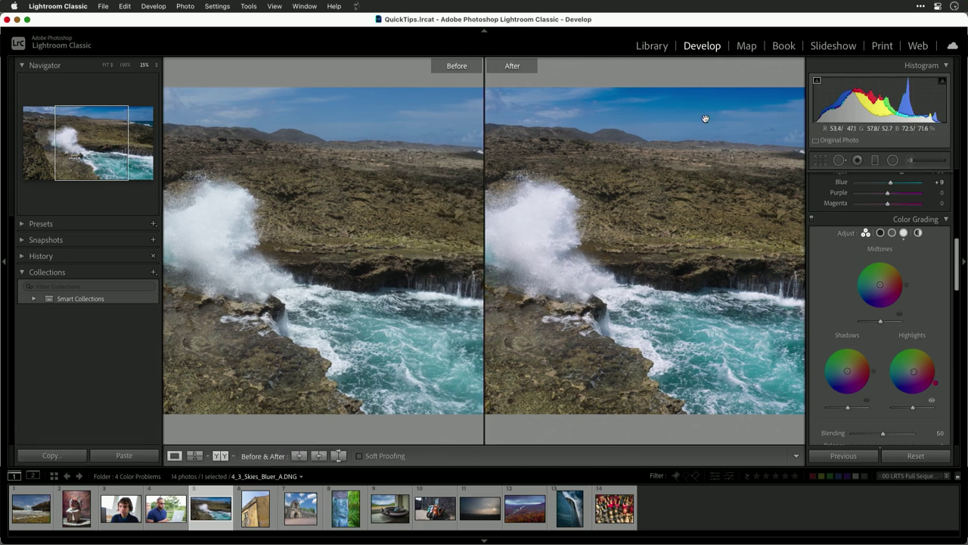
{"action": "key", "text": "Right"}
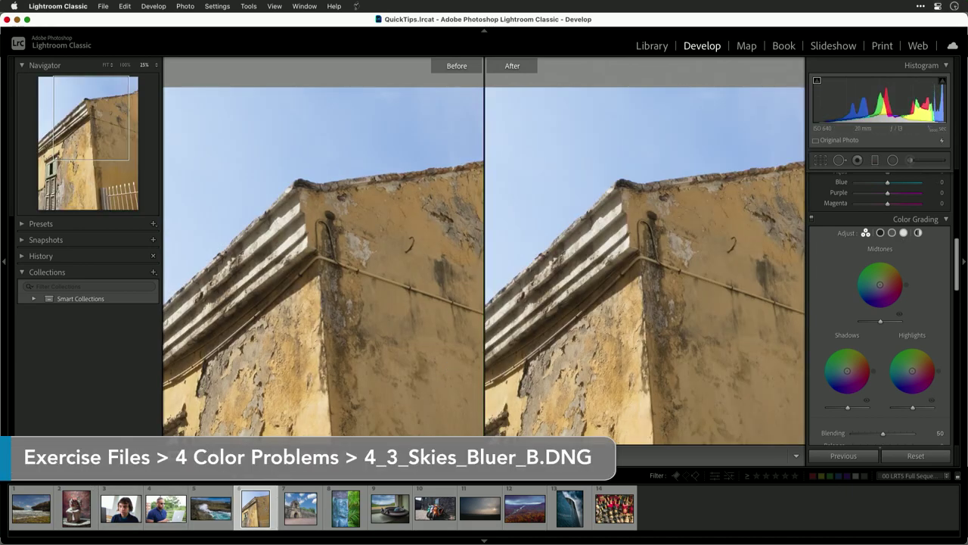
Step: Show the building photo alone, zoomed out to fit, and apply Auto tone
{"action": "key", "text": "y"}
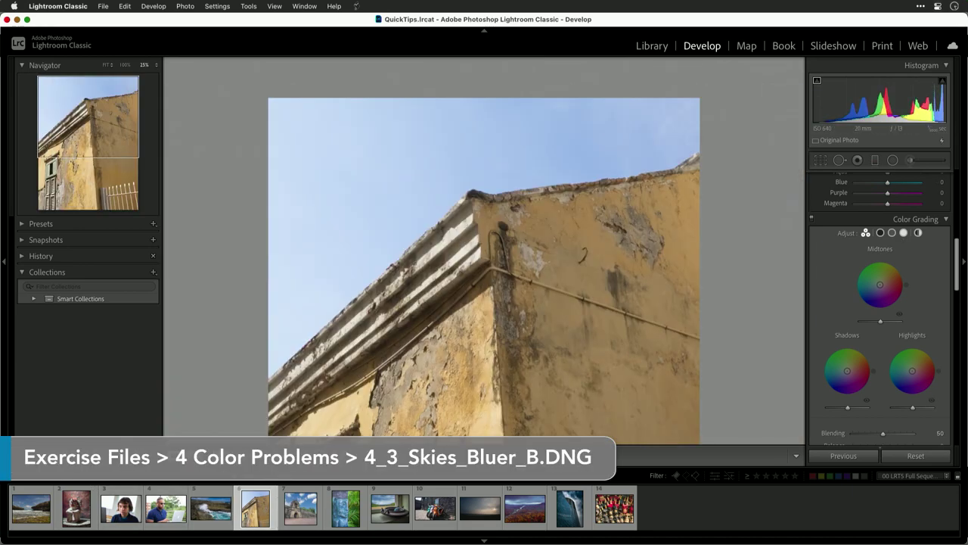
{"action": "key", "text": "super+minus"}
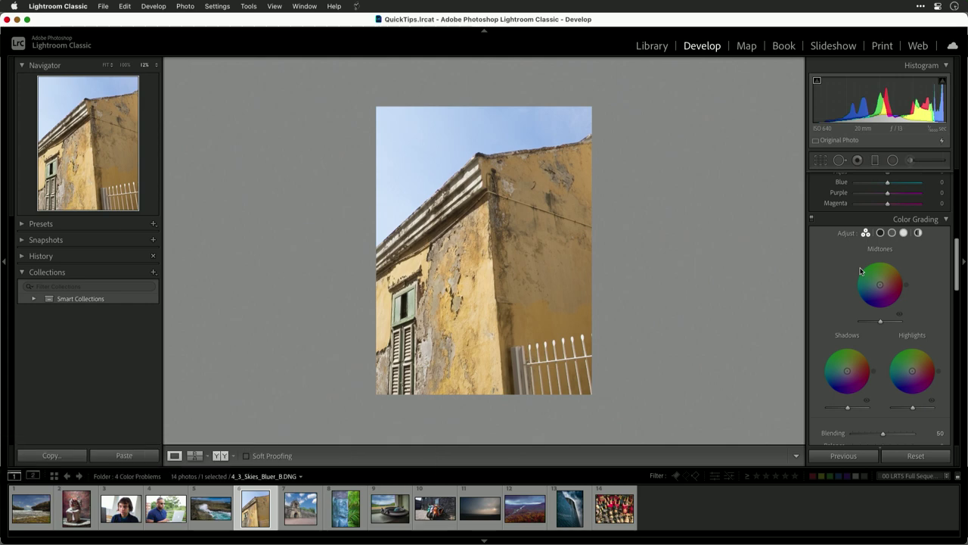
{"action": "scroll", "coordinate": [958, 273], "scroll_direction": "up", "scroll_amount": 10}
{"action": "left_click", "coordinate": [933, 270]}
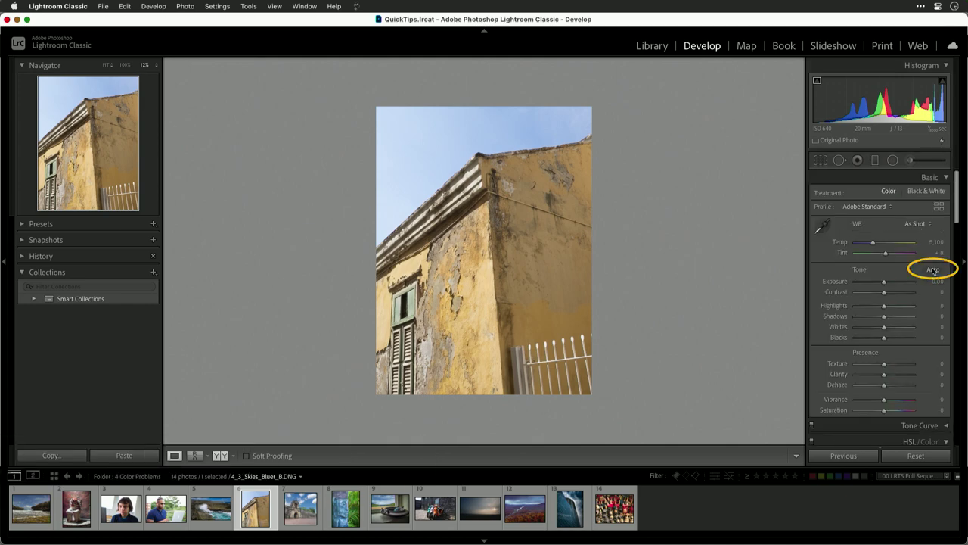
Step: Try the Adobe Landscape profile, then settle on Camera Vivid from the Profile Browser
{"action": "left_click", "coordinate": [881, 208]}
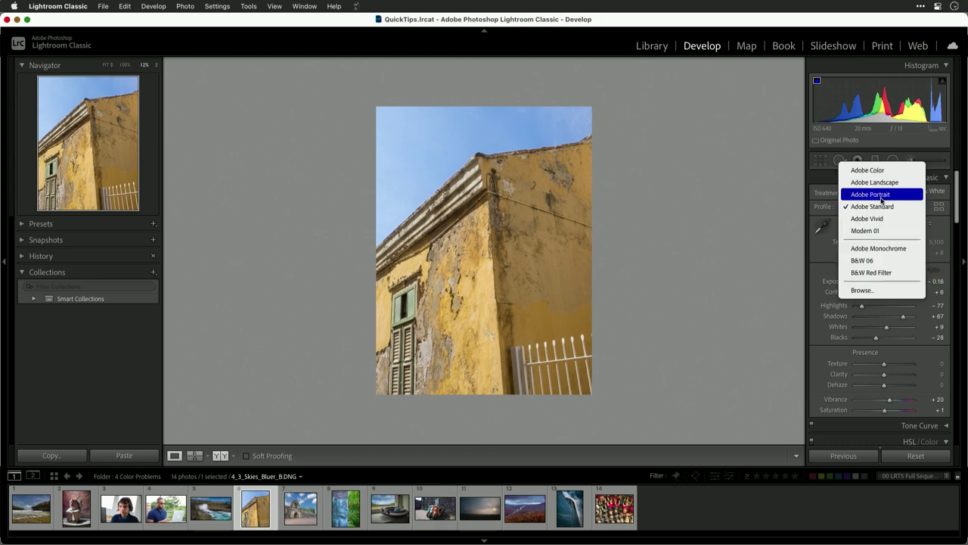
{"action": "left_click", "coordinate": [881, 183]}
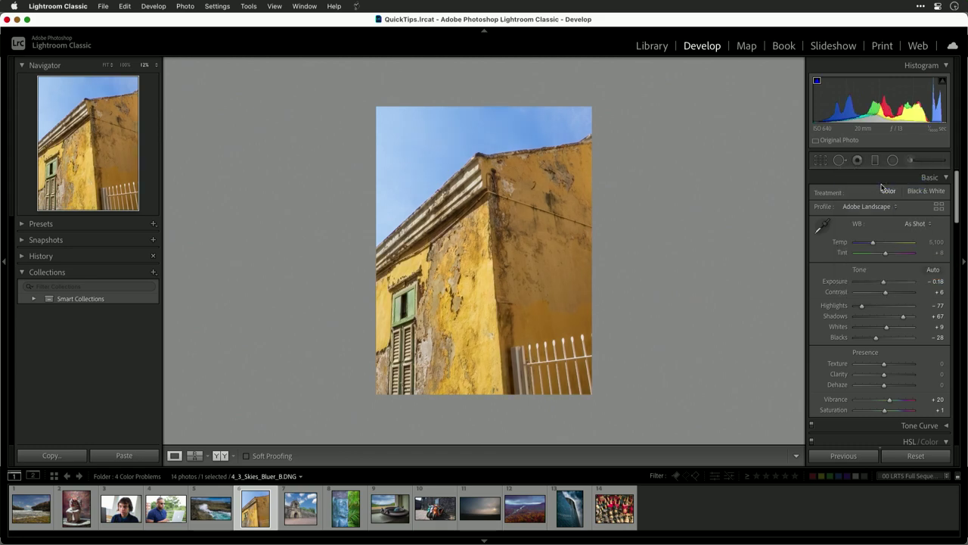
{"action": "left_click", "coordinate": [937, 206]}
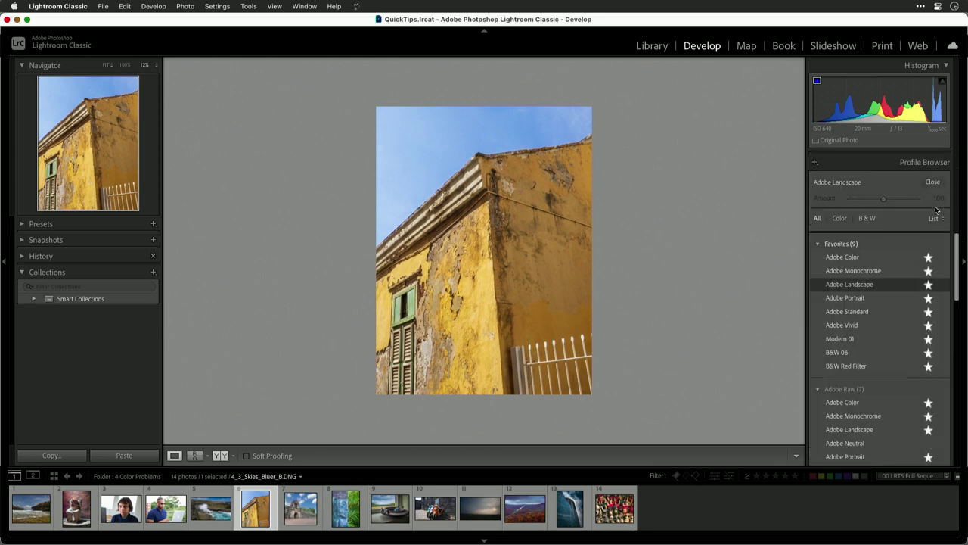
{"action": "scroll", "coordinate": [870, 367], "scroll_direction": "down", "scroll_amount": 3}
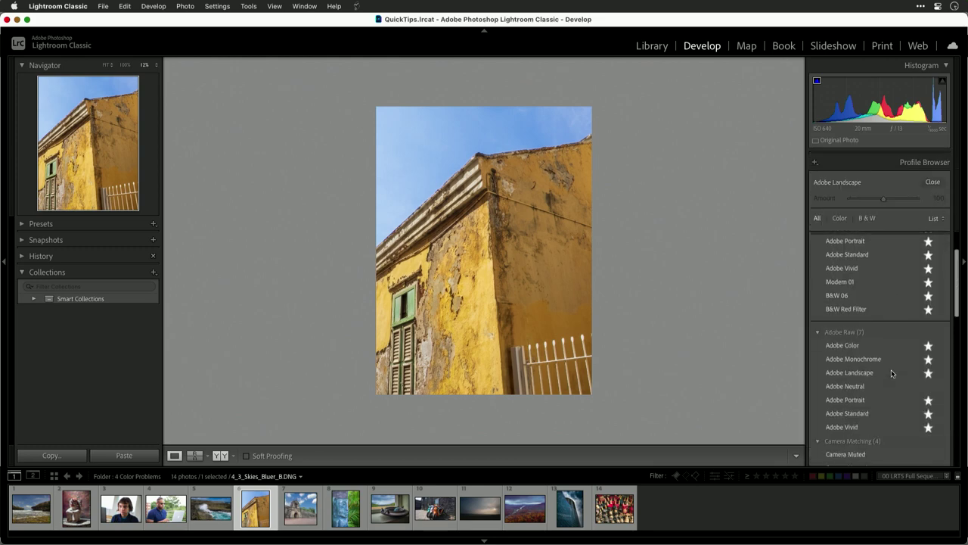
{"action": "scroll", "coordinate": [858, 374], "scroll_direction": "down", "scroll_amount": 3}
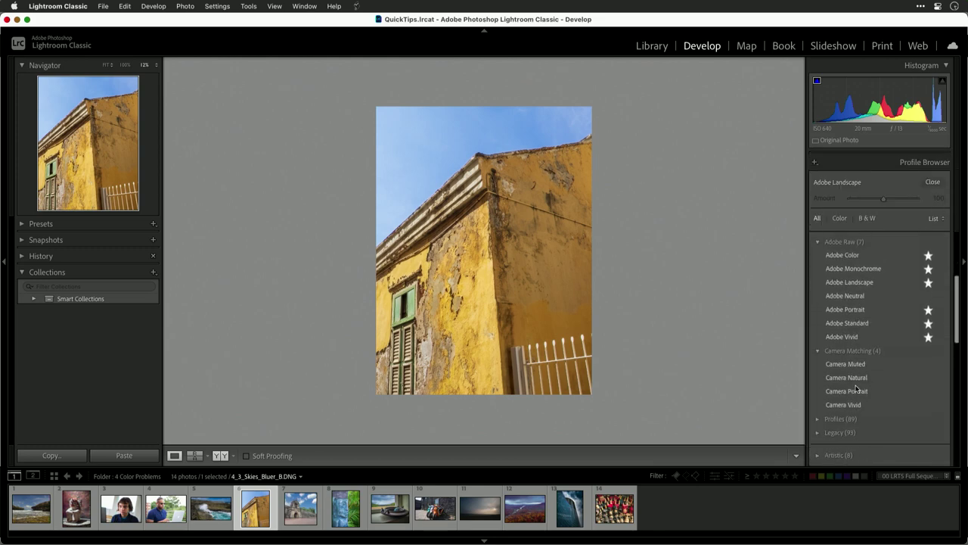
{"action": "left_click", "coordinate": [857, 406]}
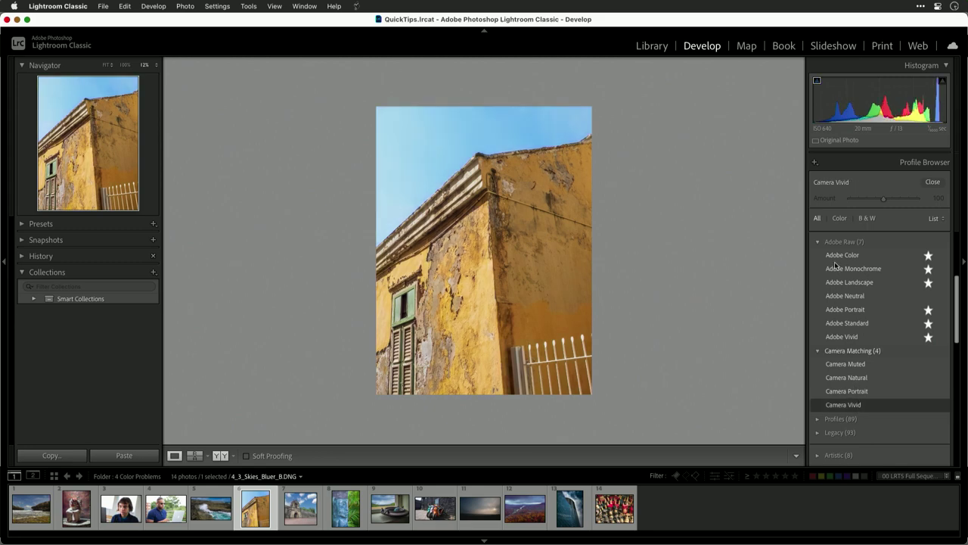
{"action": "left_click", "coordinate": [933, 185]}
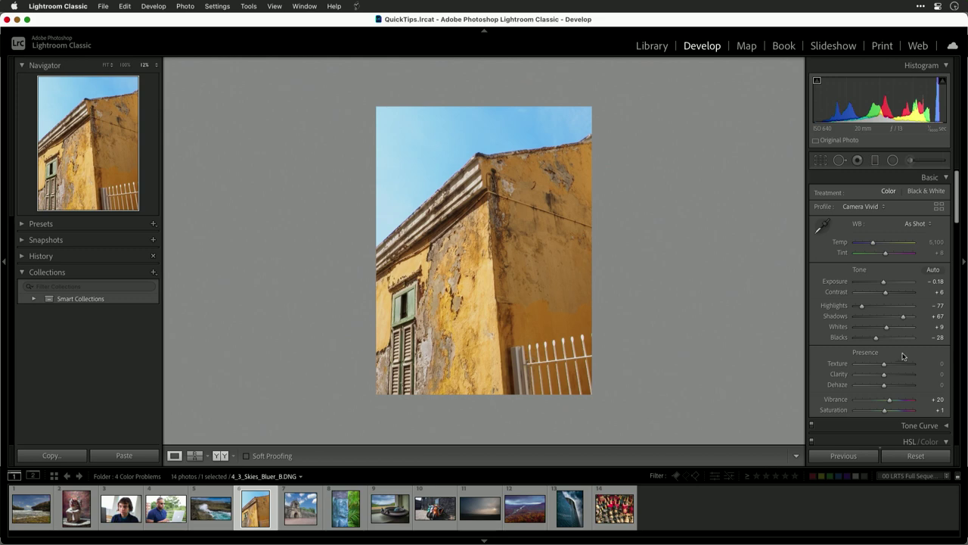
Step: Set Vibrance to +81 and lower HSL Orange and Yellow saturation to -31
{"action": "left_click_drag", "start_coordinate": [900, 399], "coordinate": [907, 402]}
{"action": "left_click", "coordinate": [945, 441]}
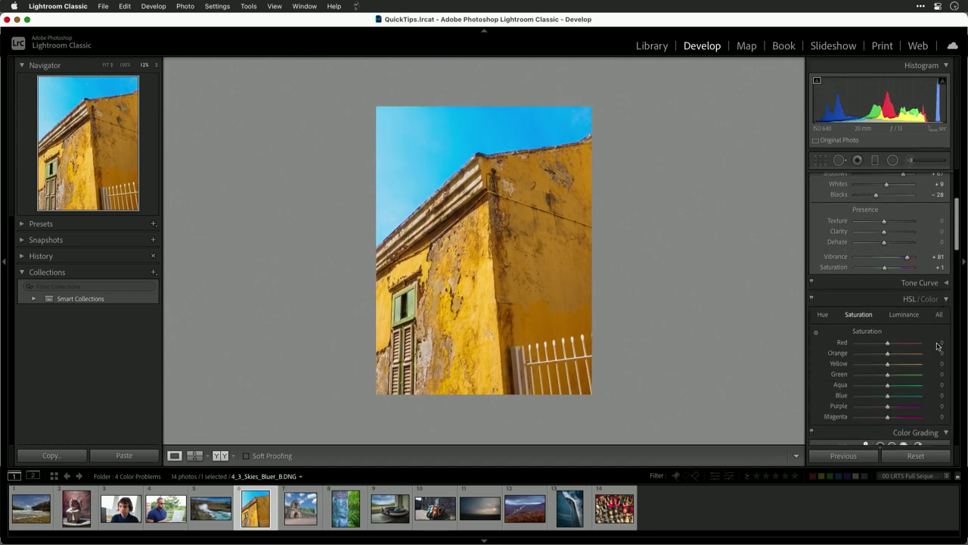
{"action": "left_click_drag", "start_coordinate": [887, 369], "coordinate": [878, 355]}
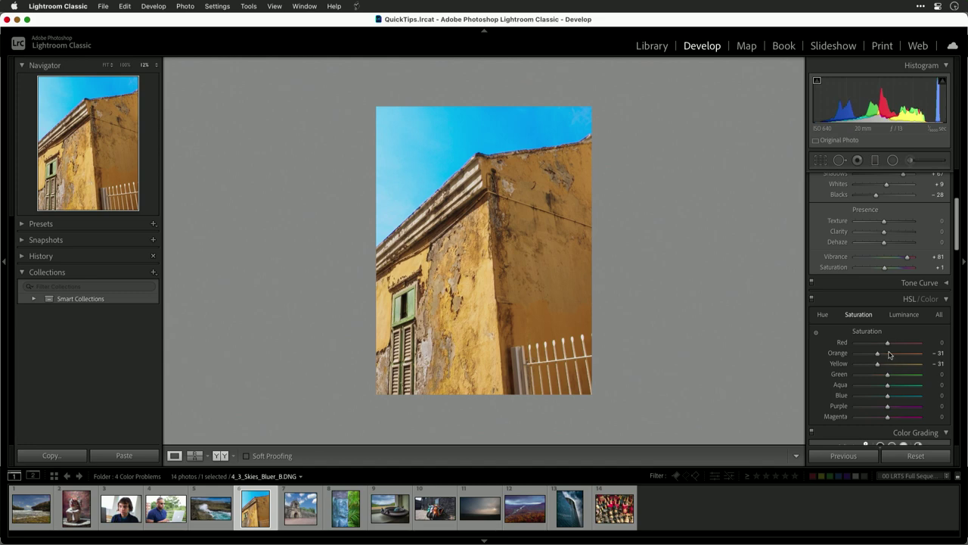
Step: Set HSL luminance to Aqua -60, Blue -36 and saturation to Aqua -32, Blue -12
{"action": "left_click", "coordinate": [903, 314]}
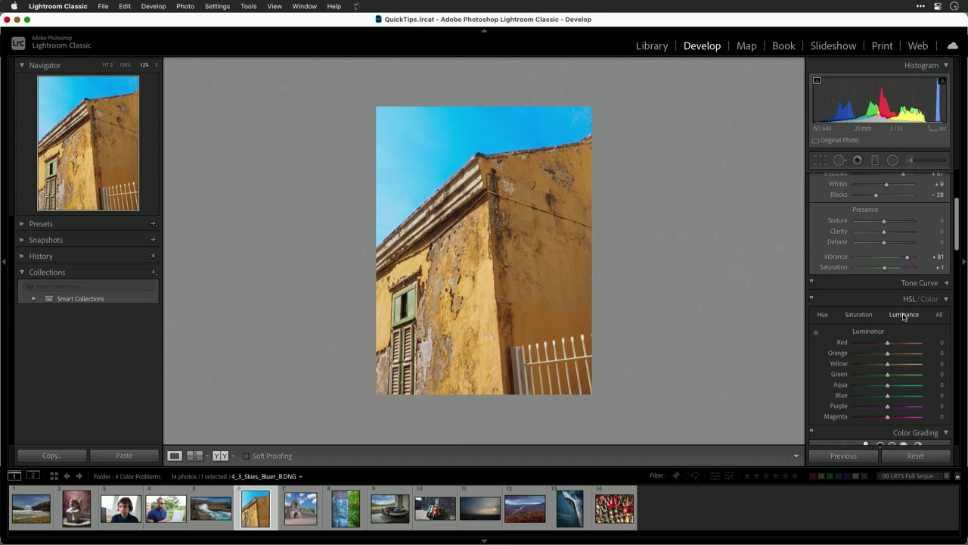
{"action": "left_click_drag", "start_coordinate": [884, 389], "coordinate": [866, 386]}
{"action": "left_click", "coordinate": [875, 396]}
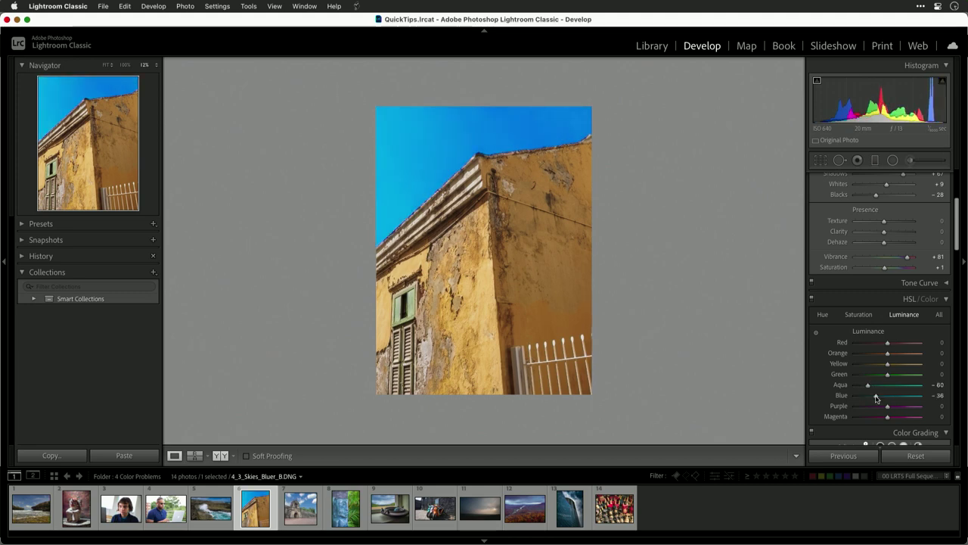
{"action": "left_click", "coordinate": [859, 314]}
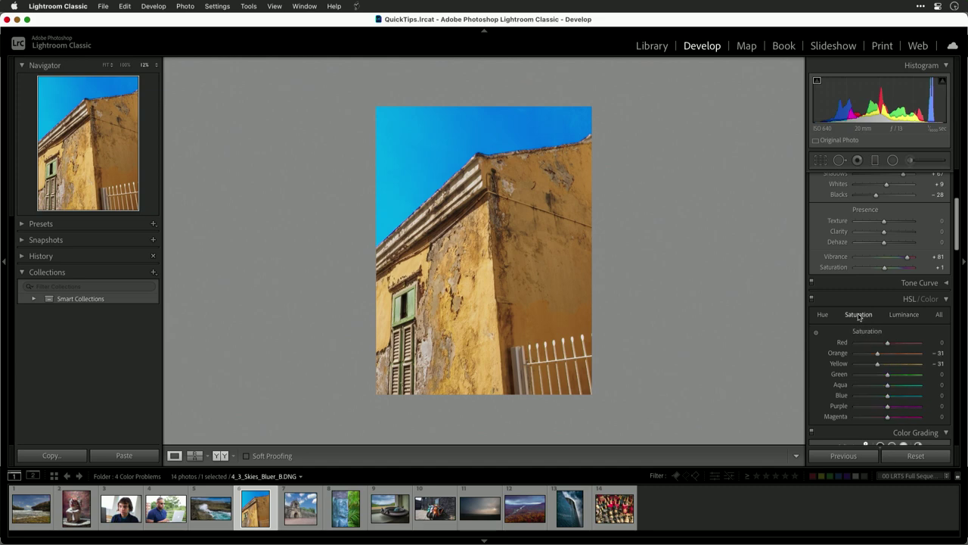
{"action": "mouse_move", "coordinate": [884, 395]}
{"action": "left_mouse_down"}
{"action": "mouse_move", "coordinate": [879, 386]}
{"action": "mouse_move", "coordinate": [856, 388]}
{"action": "mouse_move", "coordinate": [878, 387]}
{"action": "left_mouse_up"}
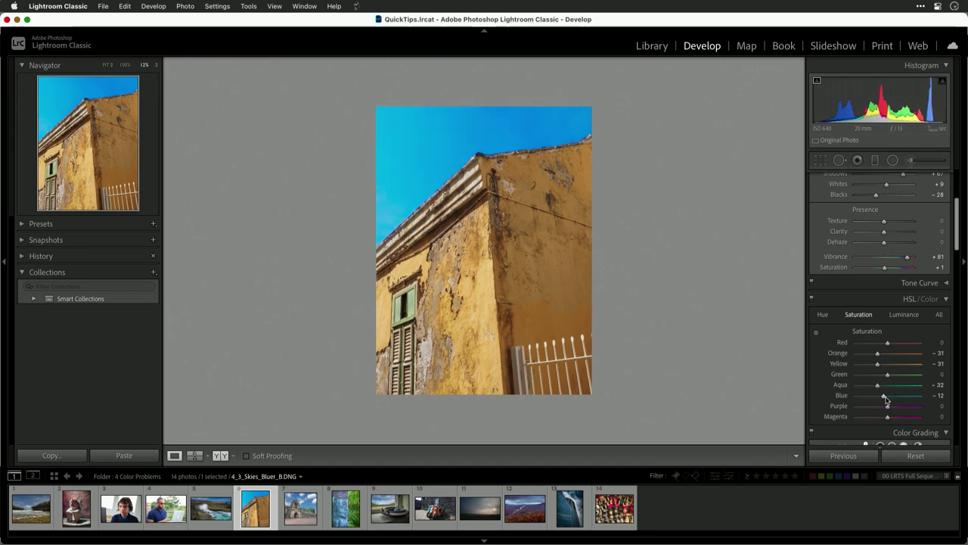
Step: Show the building photo's pale original sky beside its deep blue edit in Before/After view
{"action": "left_click", "coordinate": [222, 456]}
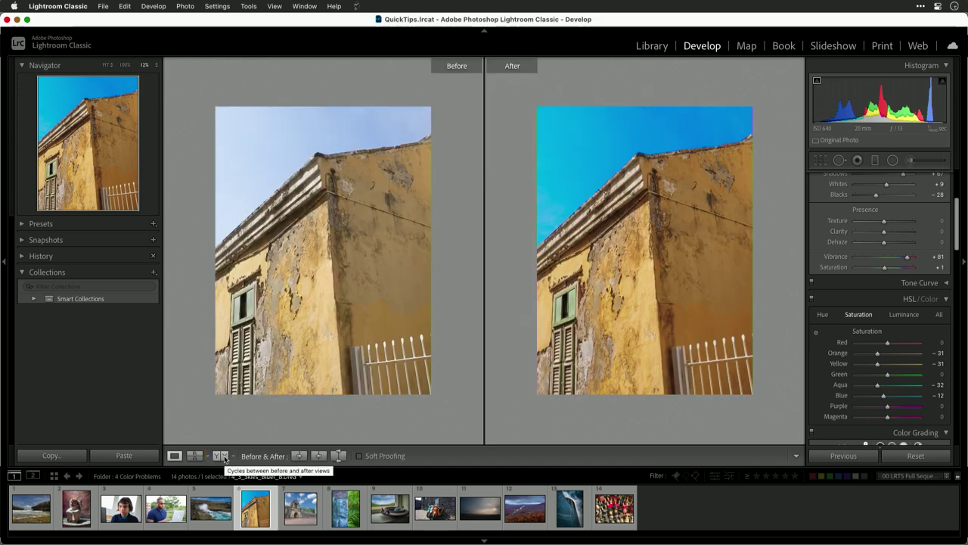